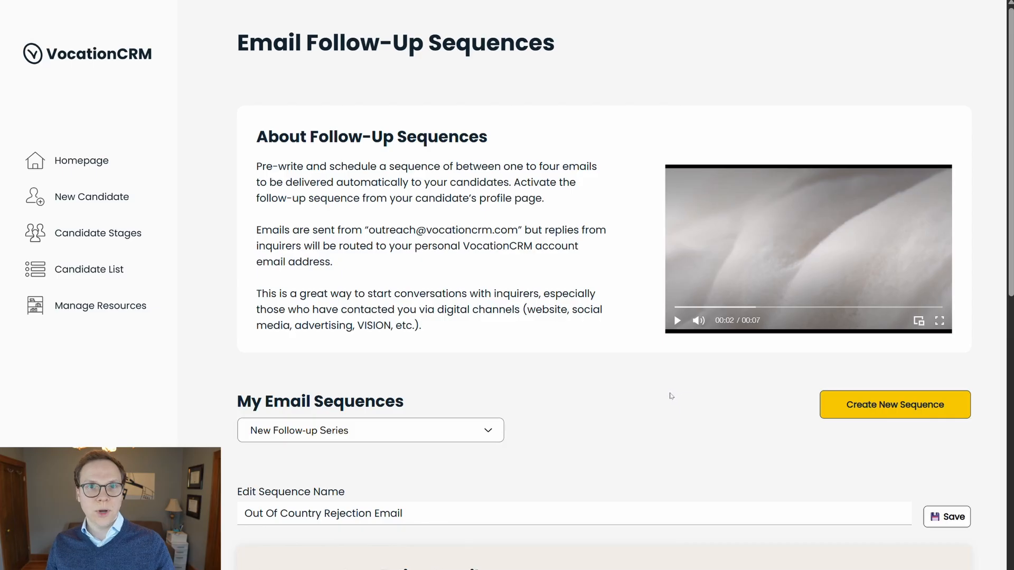
# Step: Create a new email sequence, 'New Follow-up Series', and scroll down to its blank First Email step
pyautogui.click(906, 412)
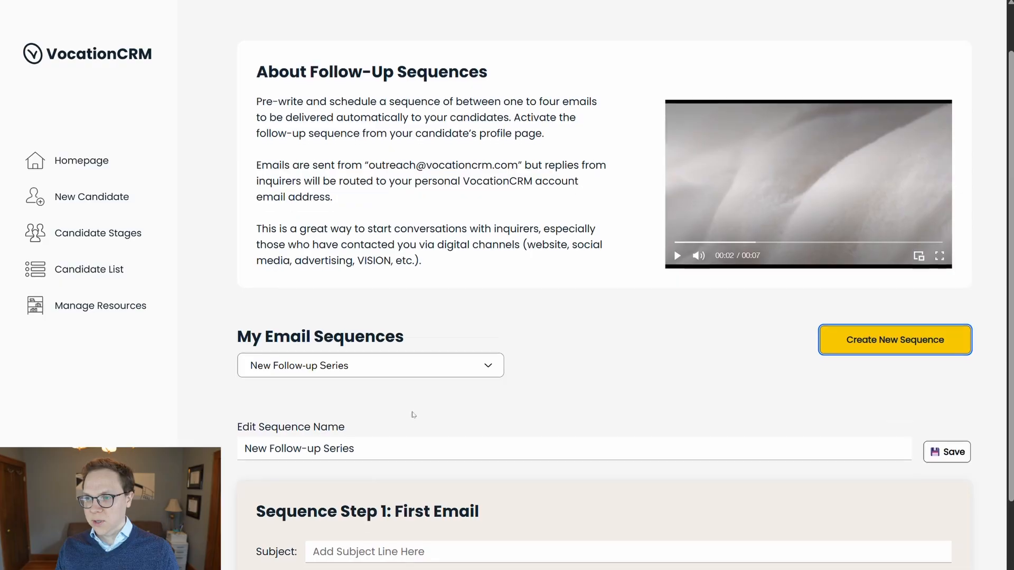
pyautogui.scroll(-2, 414, 415)
# Step: Replace the default sequence name with 'Initial Response Sequence - 01' and save the name
pyautogui.moveTo(389, 330); pyautogui.dragTo(243, 328)
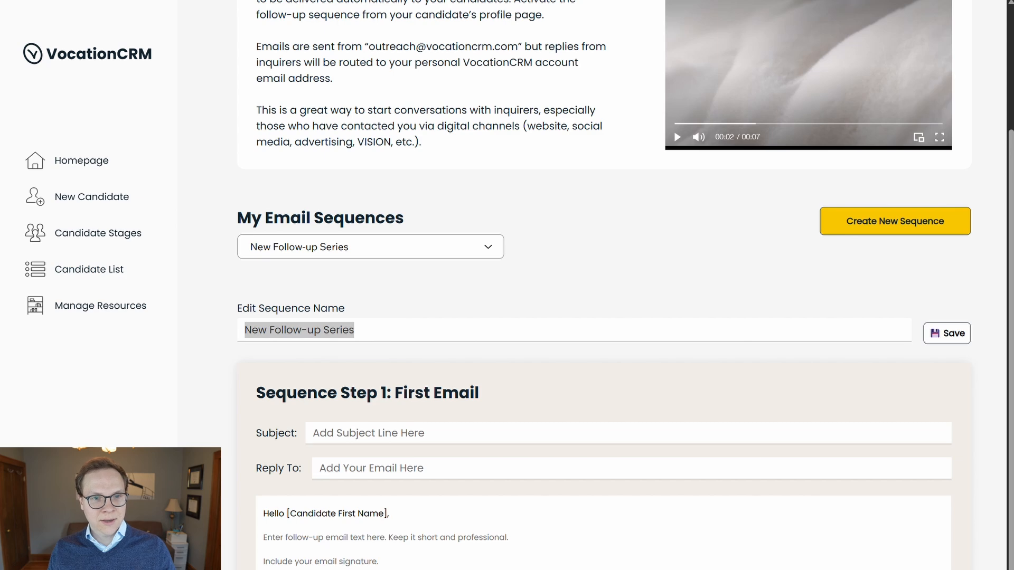
pyautogui.click(428, 326)
pyautogui.write('Thanks for Your Inquiry')
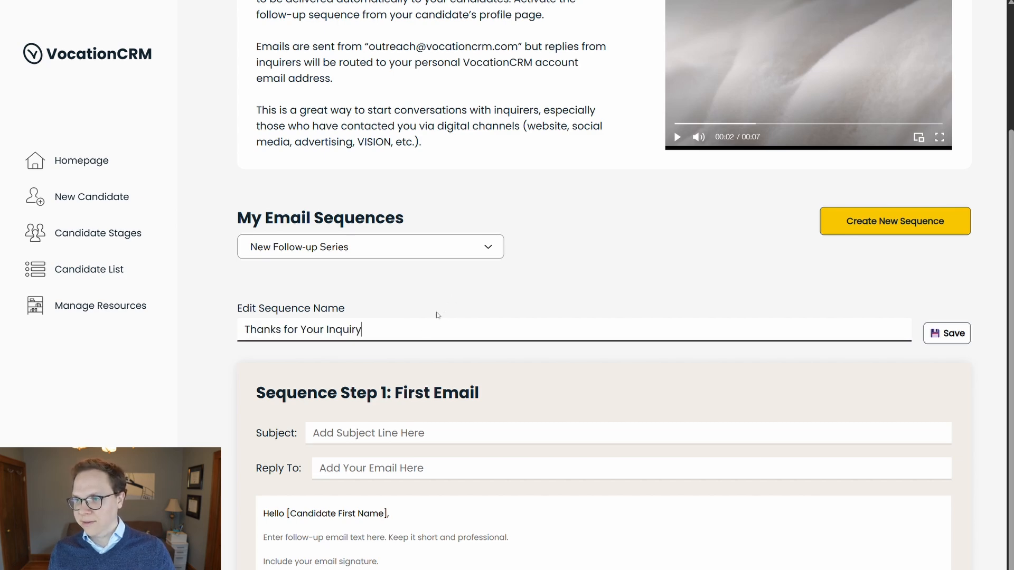
pyautogui.tripleClick(398, 335)
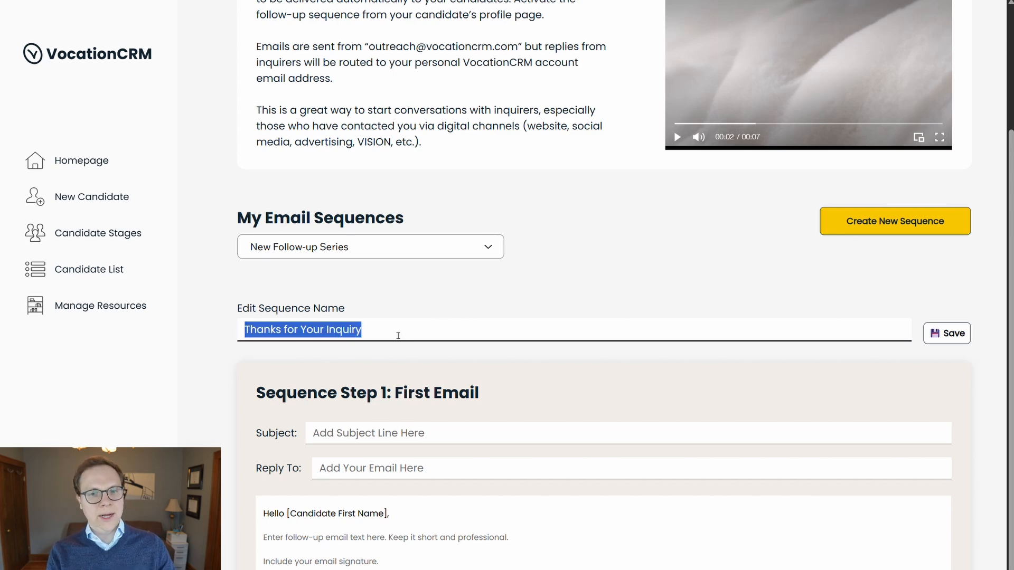
pyautogui.write('Inii')
pyautogui.press('BackSpace')
pyautogui.write('tial Response Sequence - 01')
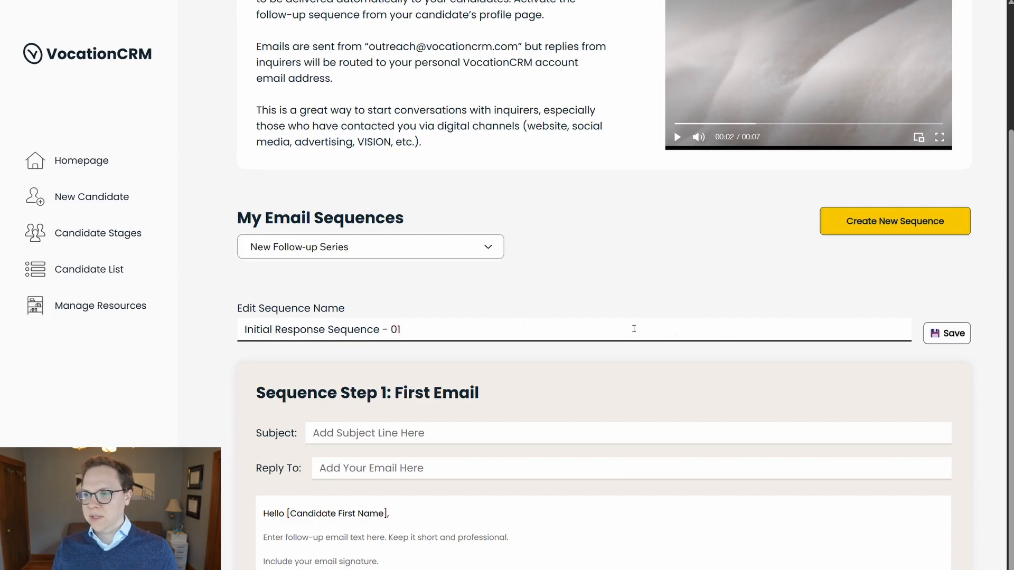
pyautogui.click(946, 334)
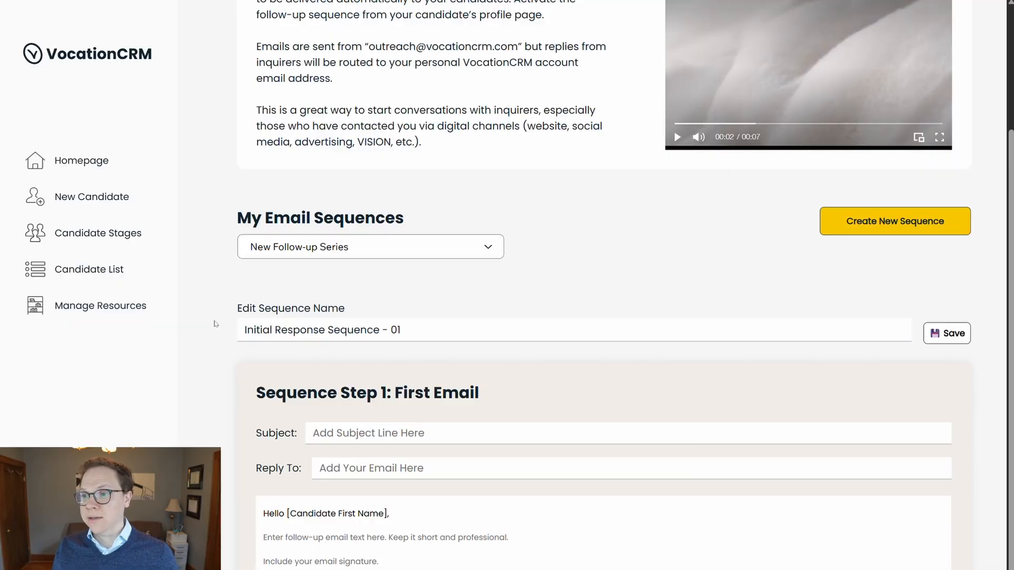
pyautogui.click(954, 334)
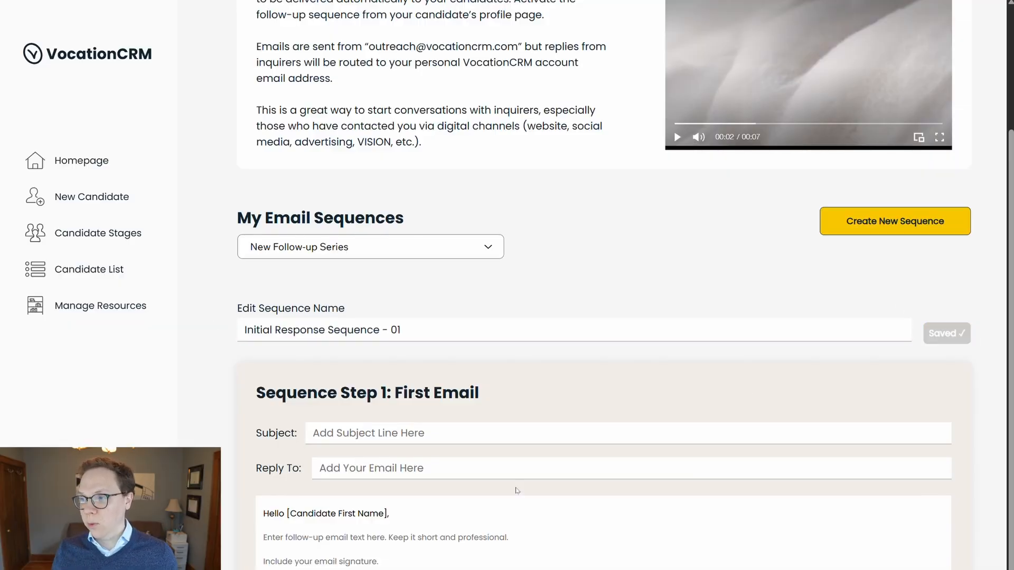
pyautogui.scroll(-3, 580, 316)
# Step: Give the first email the subject 'Thanks for Your Inquiry' and enter the sender's e-mail address as Reply To
pyautogui.click(403, 305)
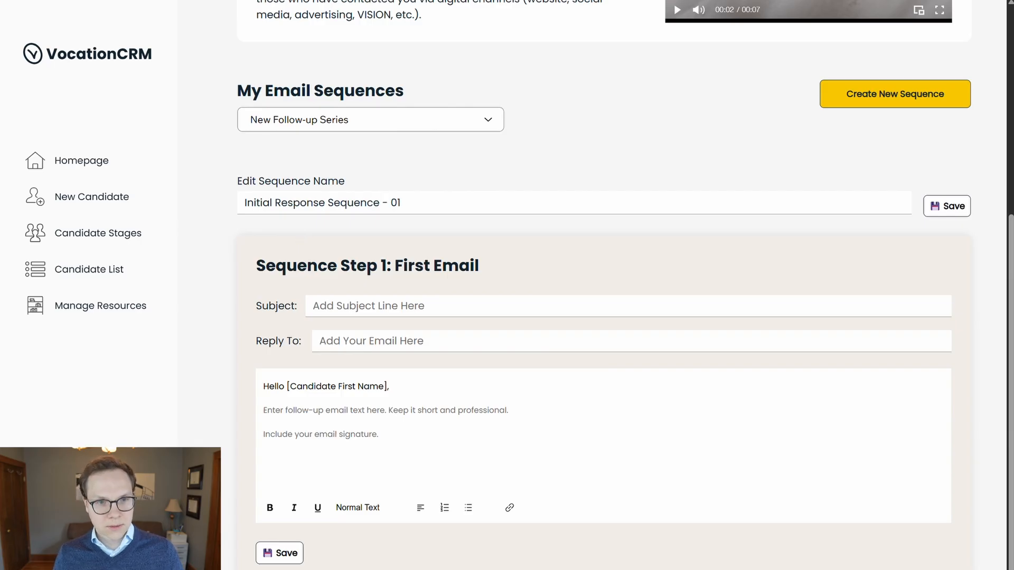
pyautogui.click(357, 306)
pyautogui.write('Thanks for Your Inquiry')
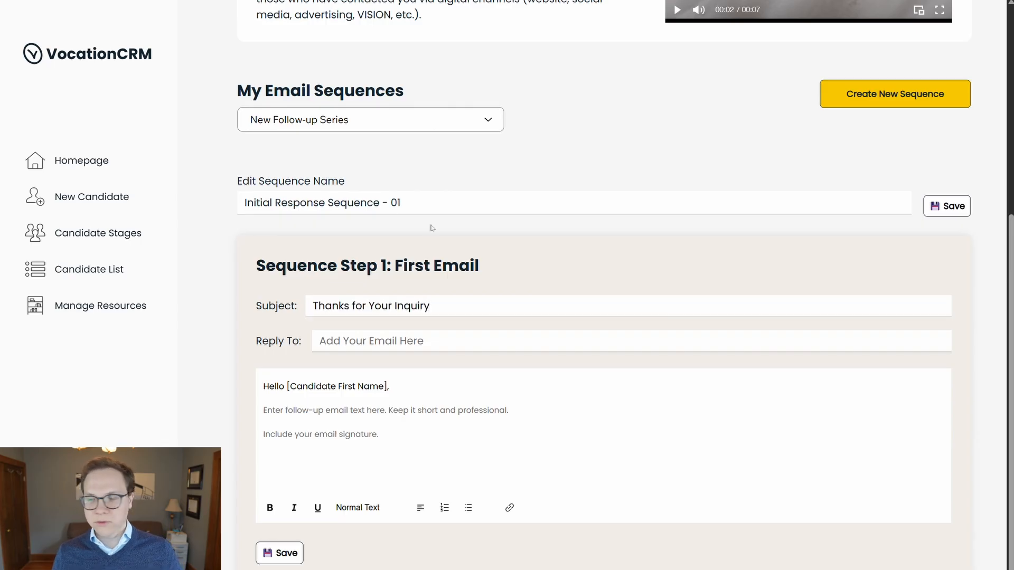
pyautogui.click(393, 341)
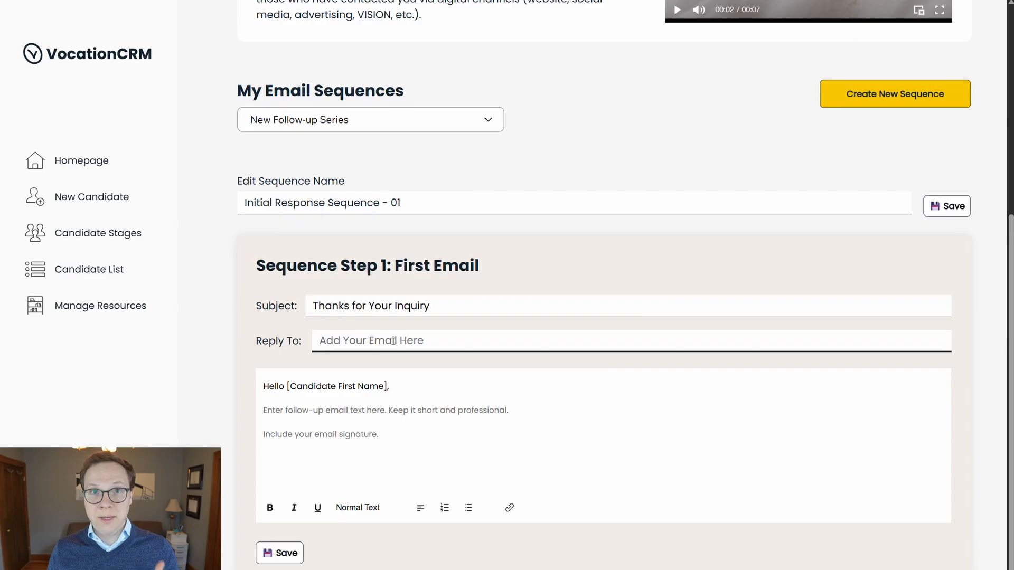
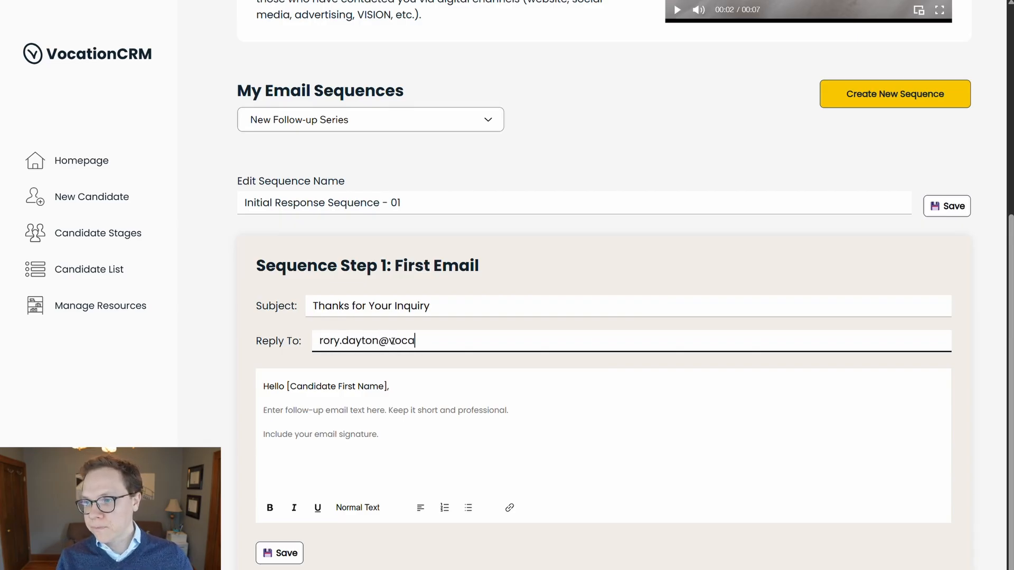
pyautogui.press('Tab')
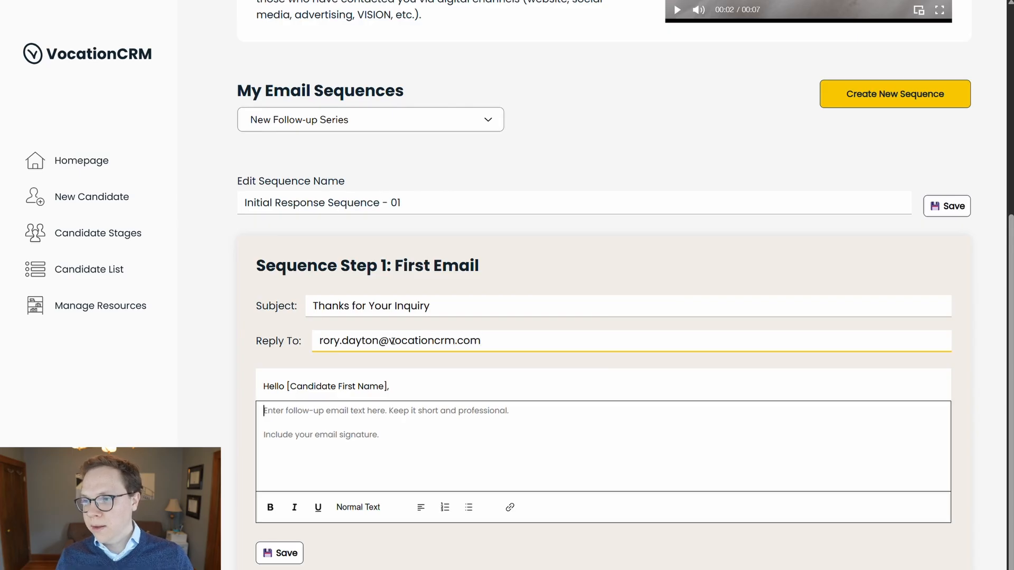
# Step: Paste the prepared greeting, thank-you message and signature into the first email's body
pyautogui.click(371, 387)
pyautogui.click(380, 406)
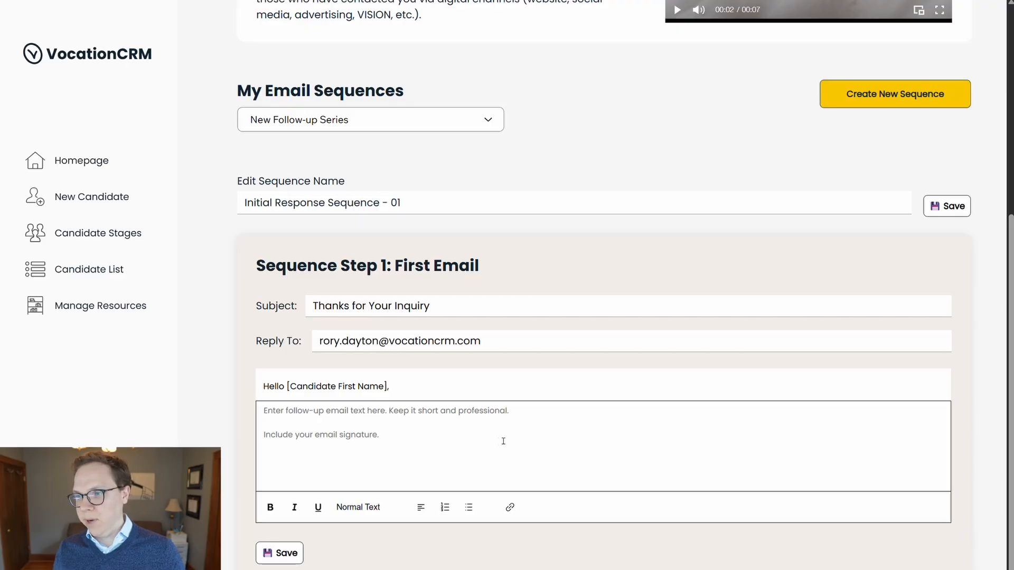
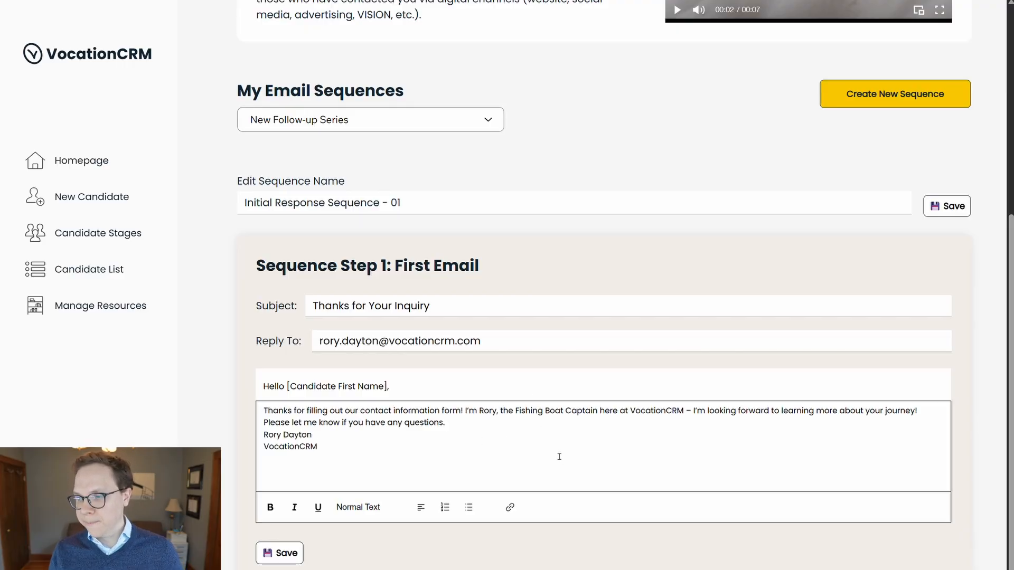
pyautogui.press('Return')
pyautogui.hotkey('shift', 'End')
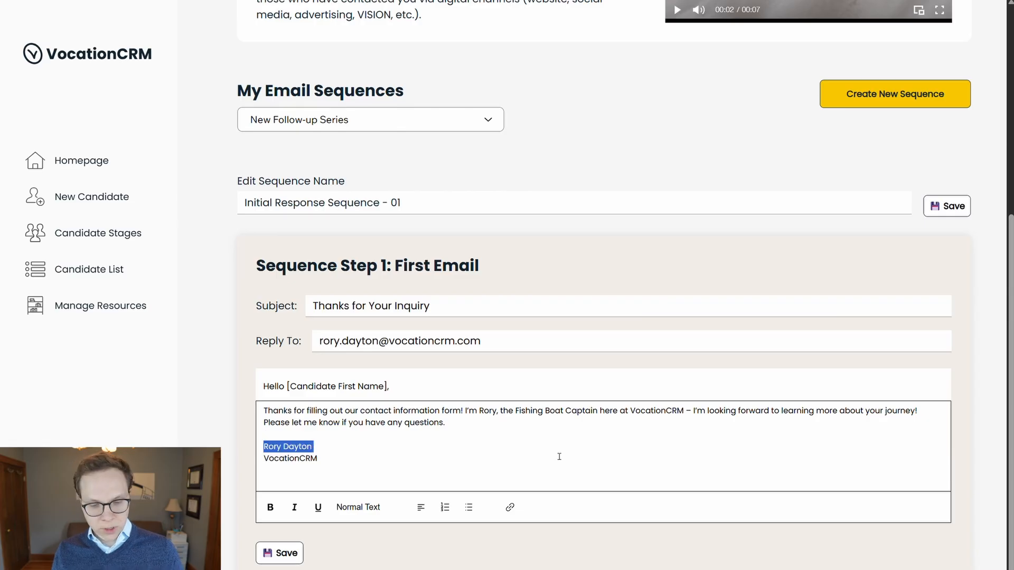
# Step: Bold the signature name, add the phone number below it, and save the first email
pyautogui.click(270, 507)
pyautogui.click(318, 507)
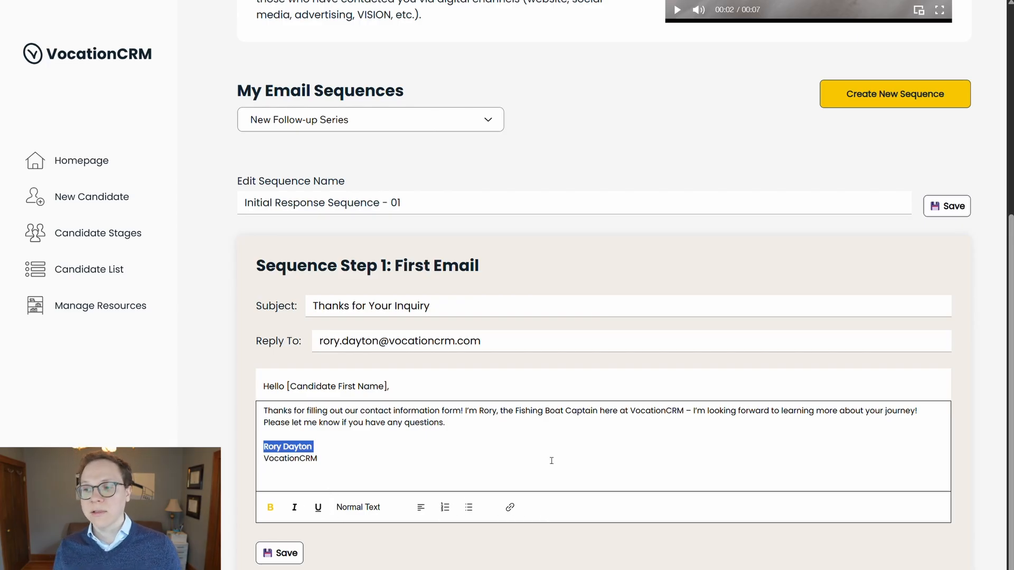
pyautogui.click(531, 465)
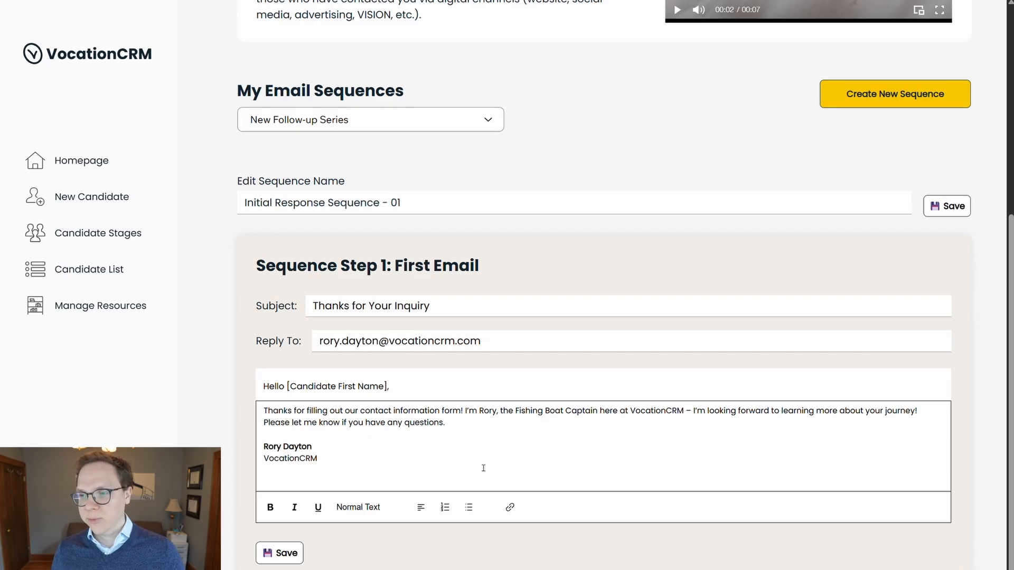
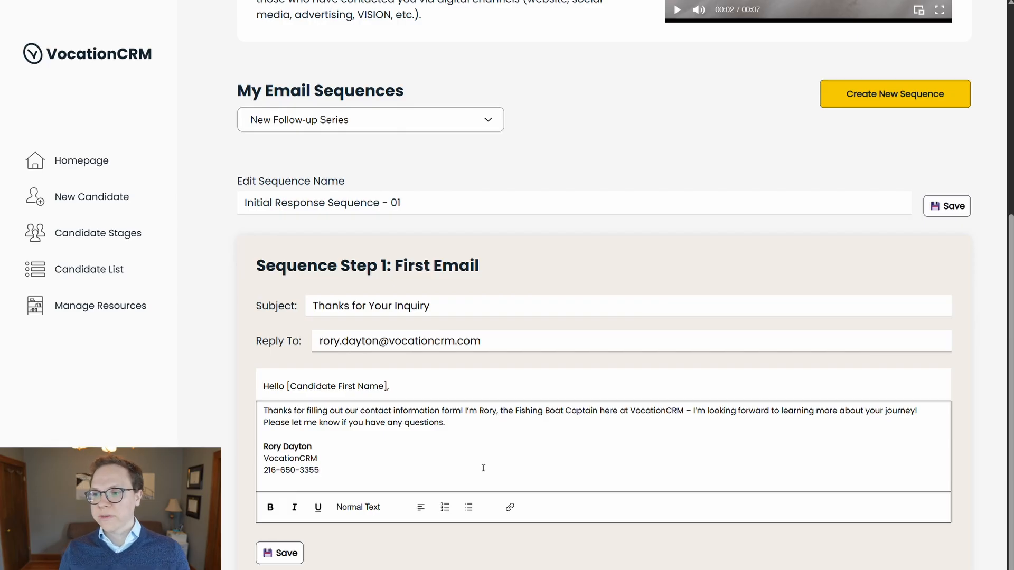
pyautogui.click(279, 553)
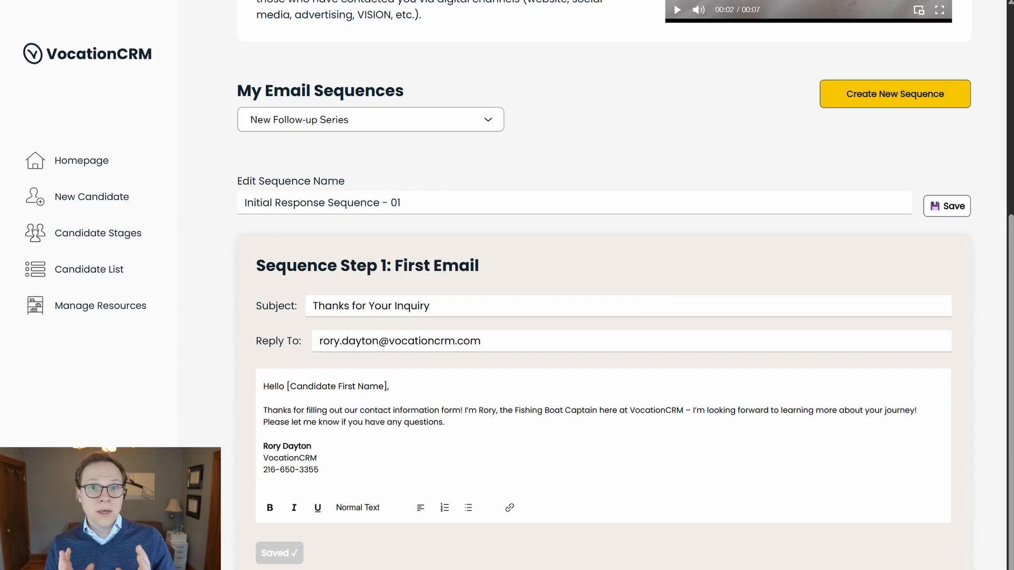
pyautogui.click(690, 495)
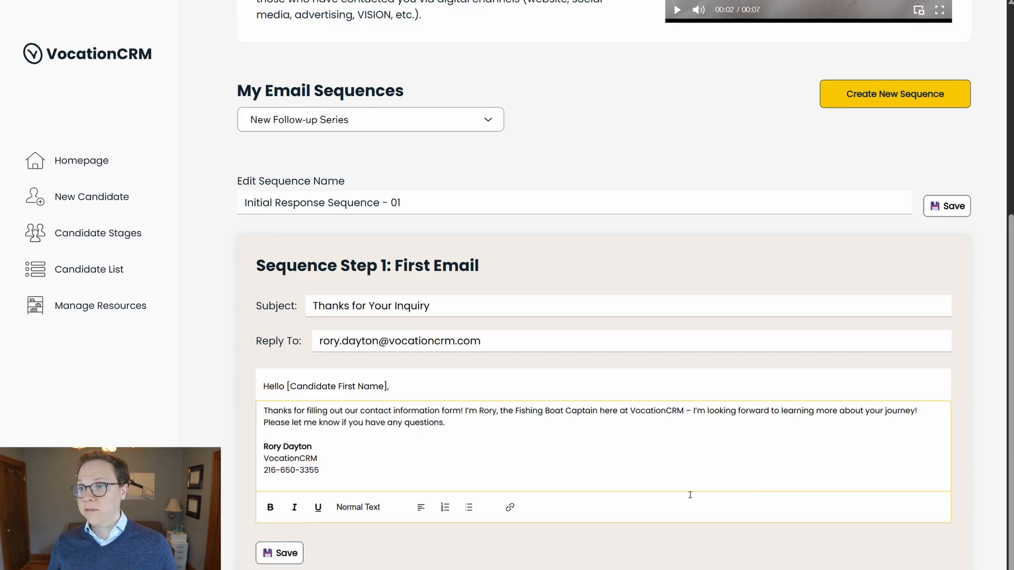
# Step: Save the sequence again and set the second email to go out 3 days after the first
pyautogui.click(956, 208)
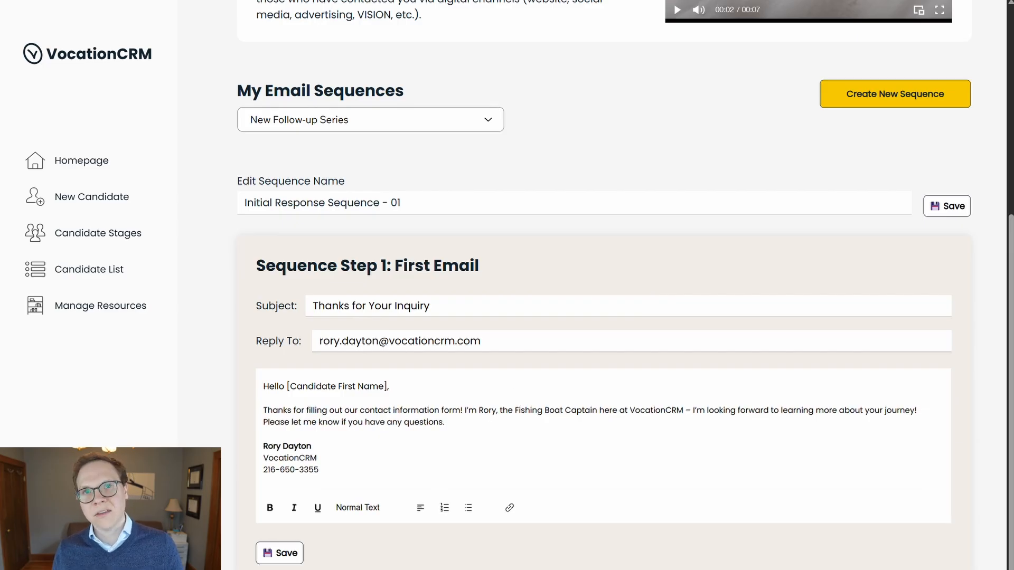
pyautogui.scroll(-7, 358, 369)
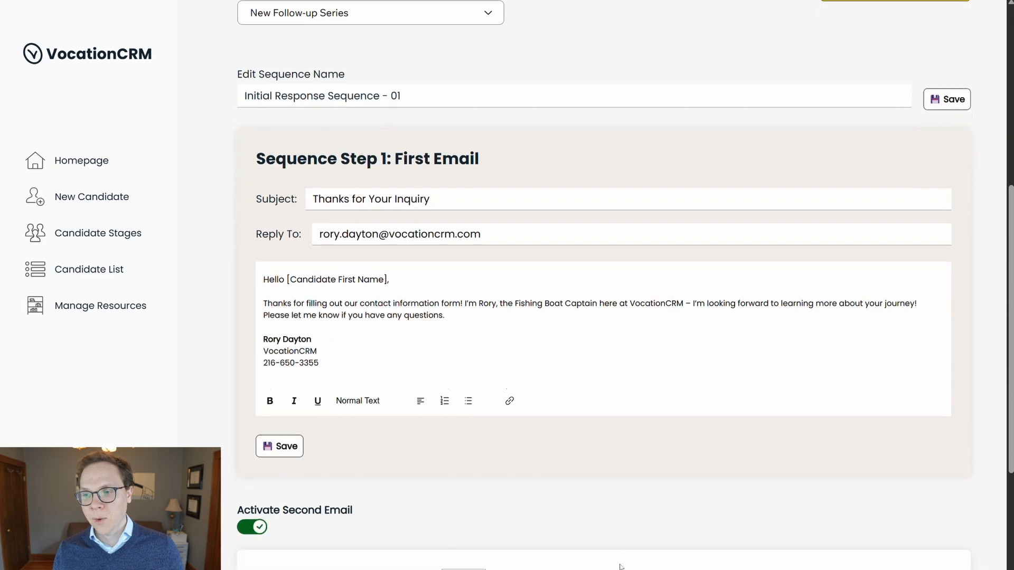
pyautogui.scroll(-2, 358, 368)
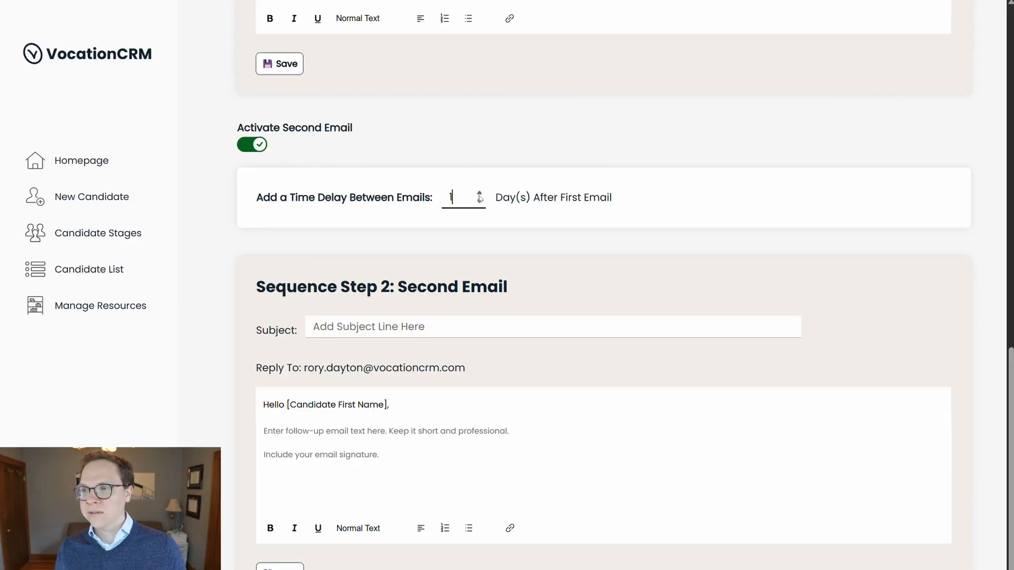
pyautogui.click(480, 194)
pyautogui.click(479, 201)
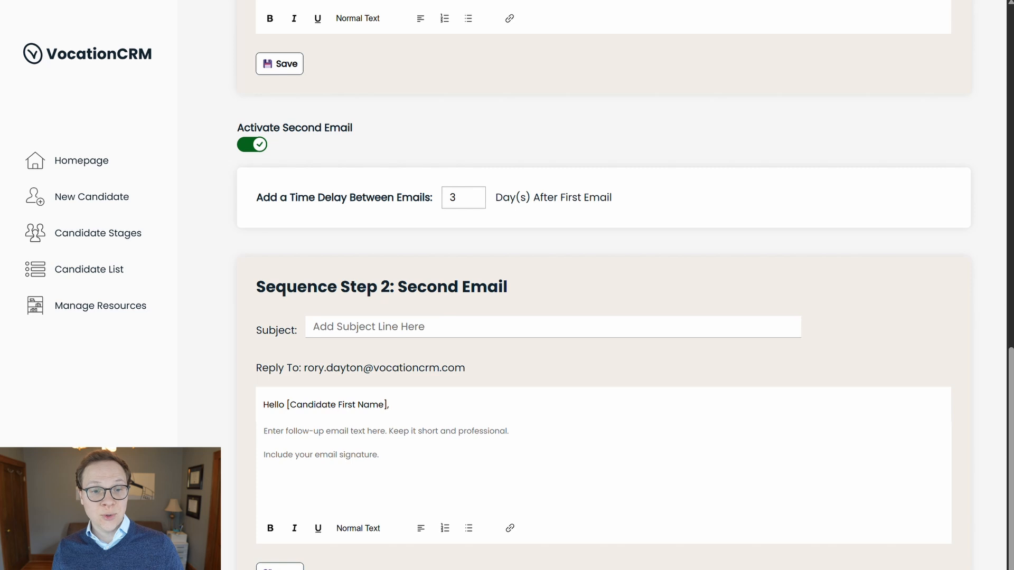
# Step: Give the second email the subject 'Following Up', paste its check-in body with blank lines, and save it
pyautogui.click(379, 328)
pyautogui.write('Following Up')
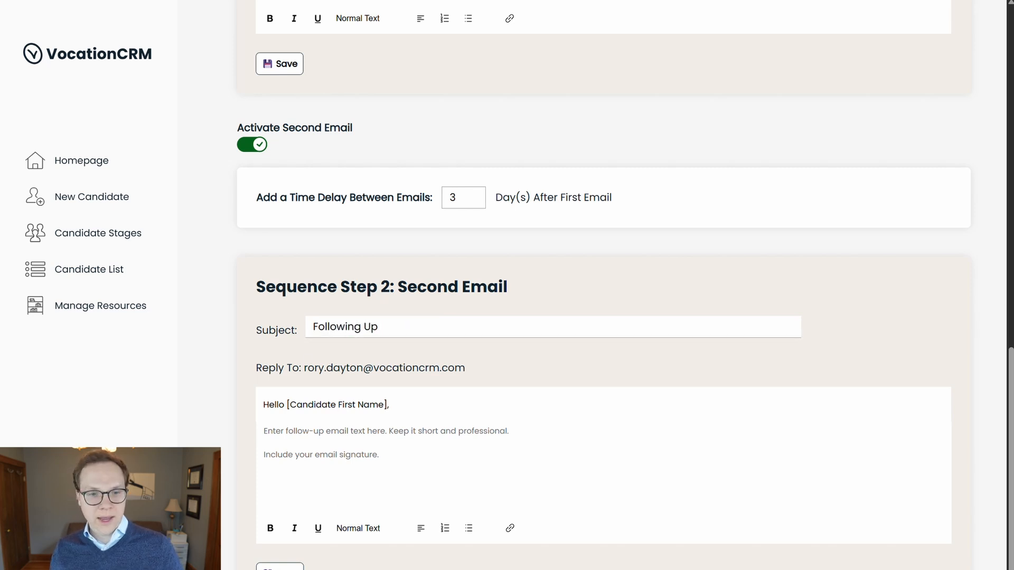
pyautogui.click(475, 482)
pyautogui.write('It’s been a few days since I last reached out – wanted to see if there was anything I could do for you as you begin to explore your vocation! Talk soon, Rory')
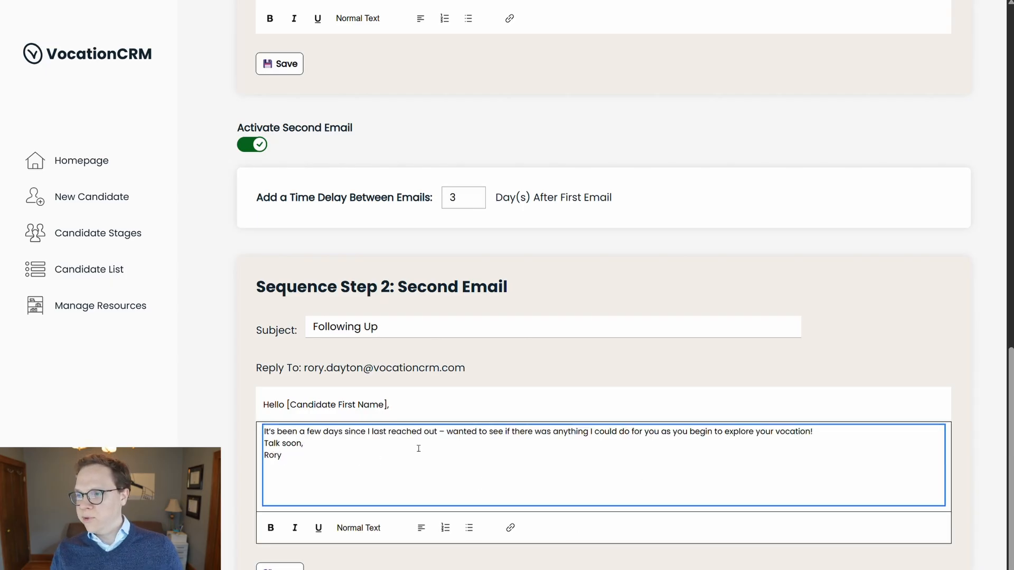
pyautogui.press('Return')
pyautogui.press('Return')
pyautogui.press('Down')
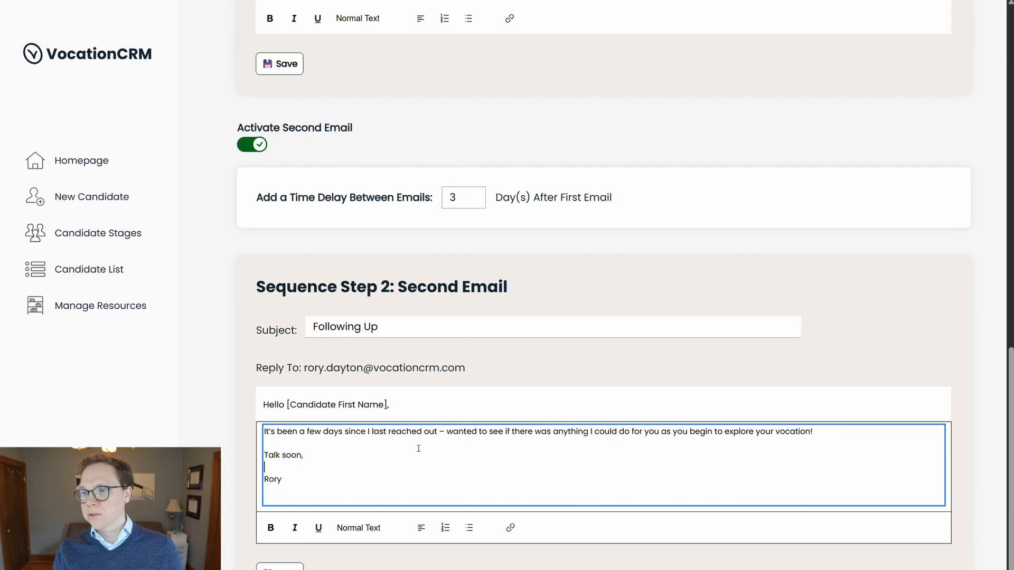
pyautogui.click(280, 568)
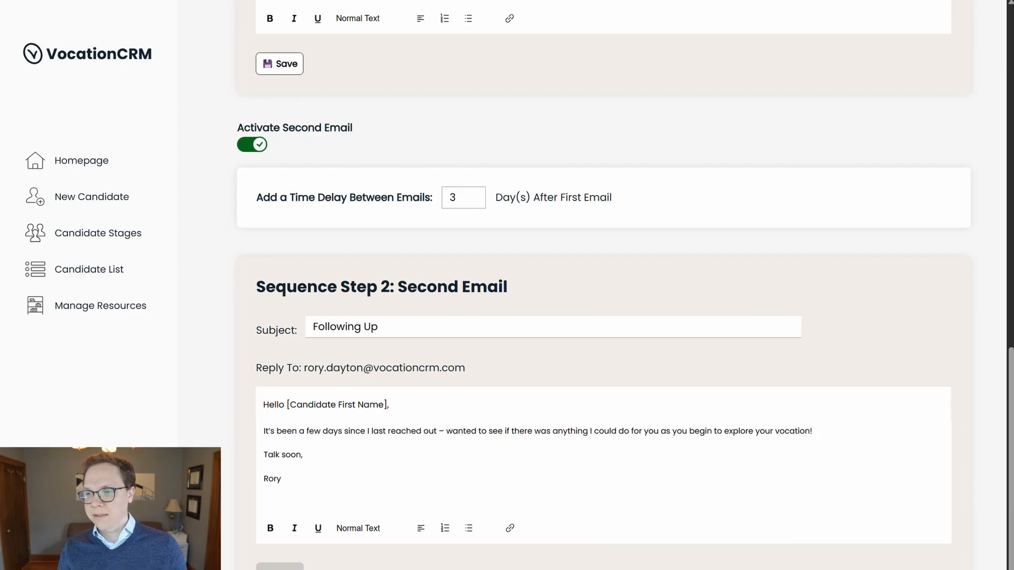
pyautogui.scroll(-1, 603, 286)
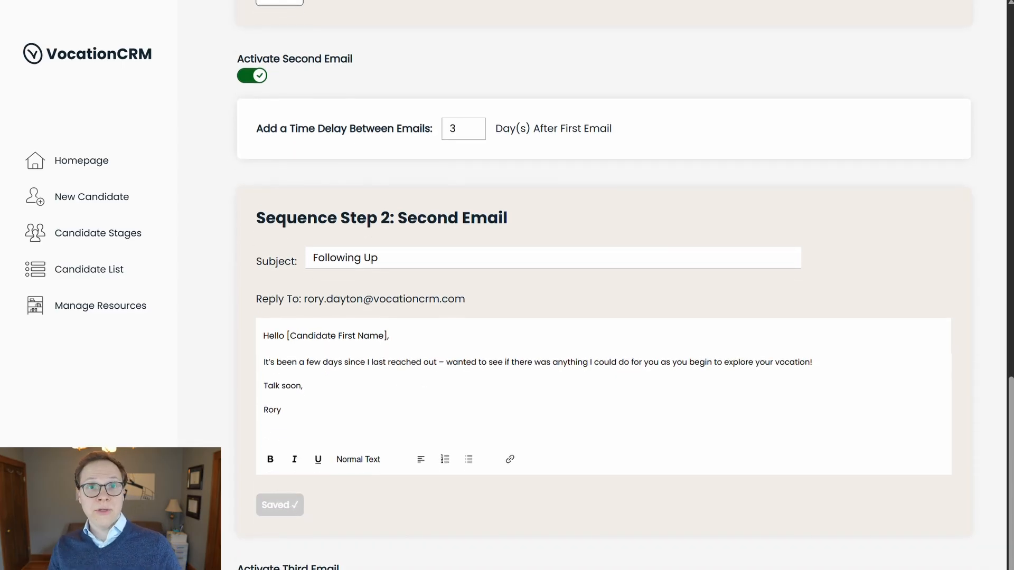
# Step: Check that the third and fourth email sections are unused, then save 'Initial Response Sequence - 01'
pyautogui.scroll(-5, 318, 295)
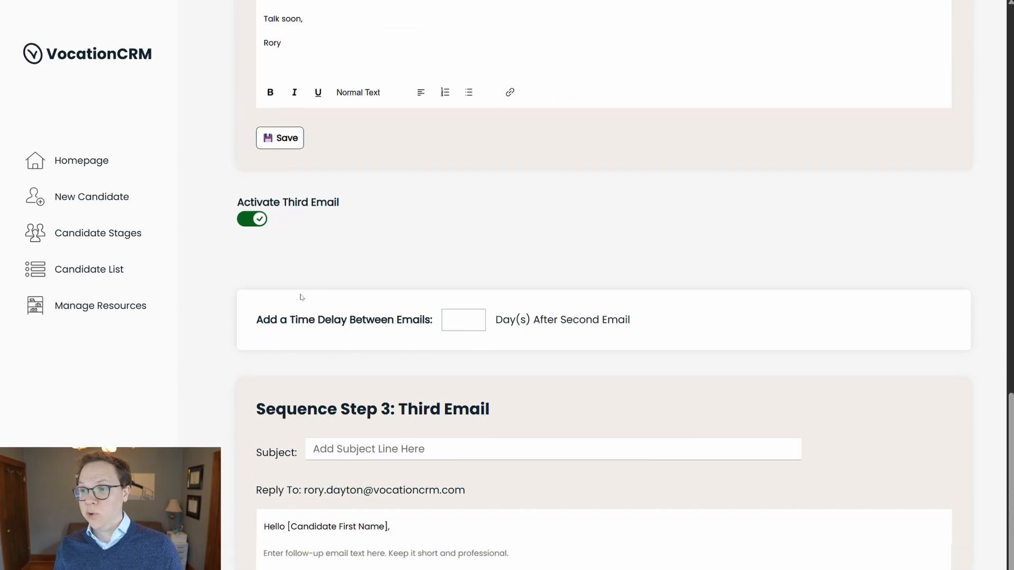
pyautogui.scroll(-3, 318, 295)
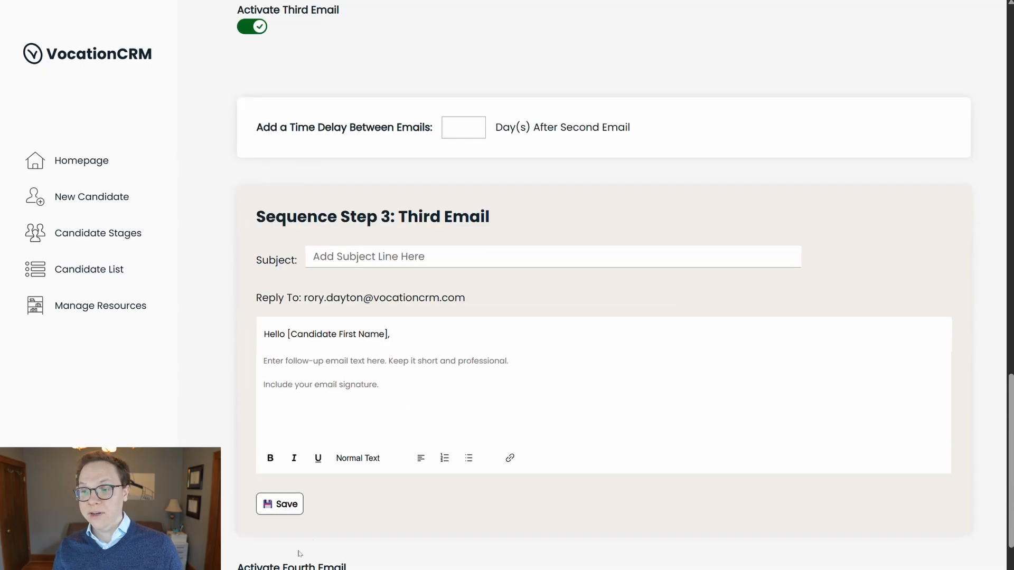
pyautogui.scroll(-7, 320, 537)
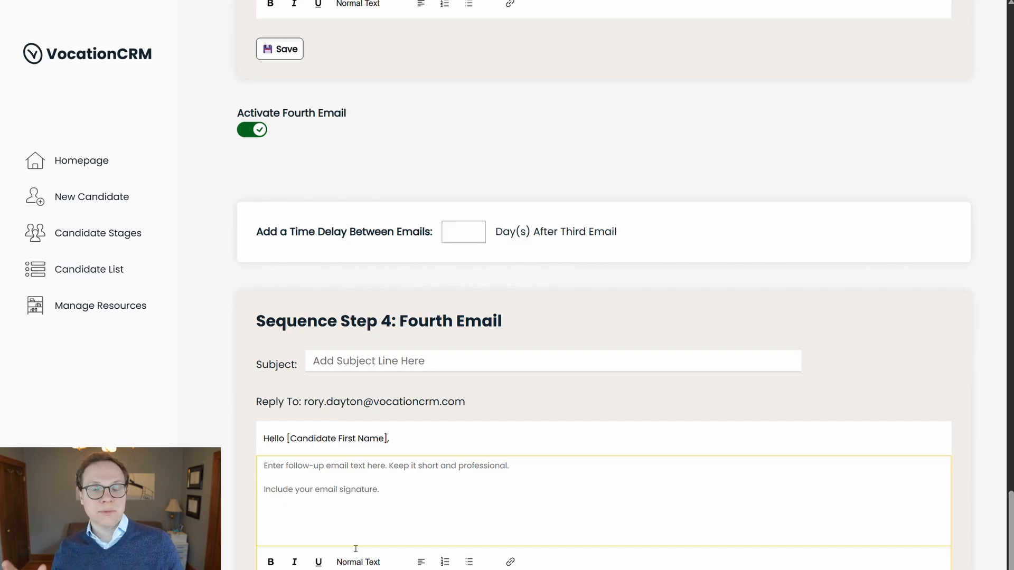
pyautogui.scroll(2, 346, 417)
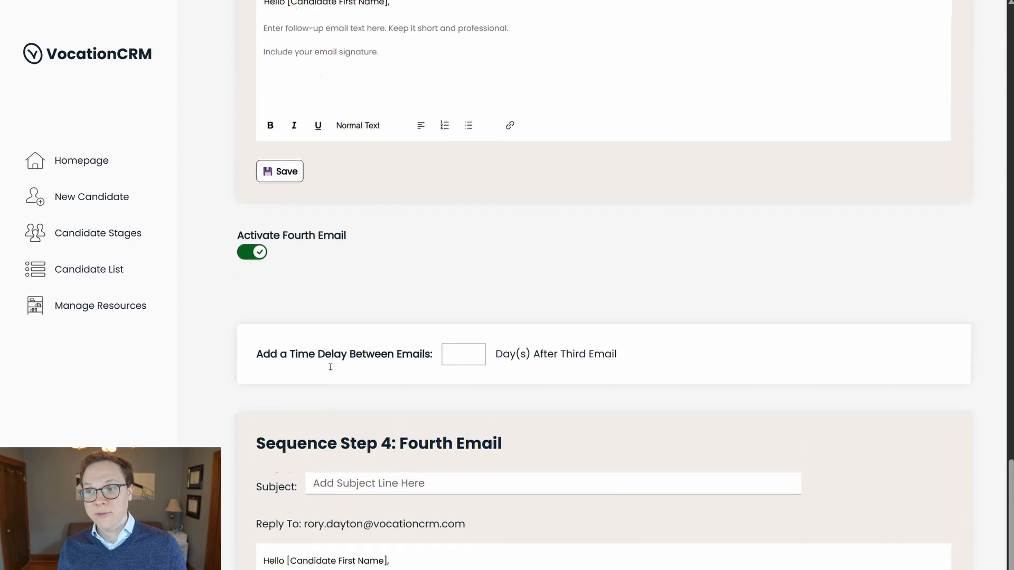
pyautogui.scroll(8, 260, 265)
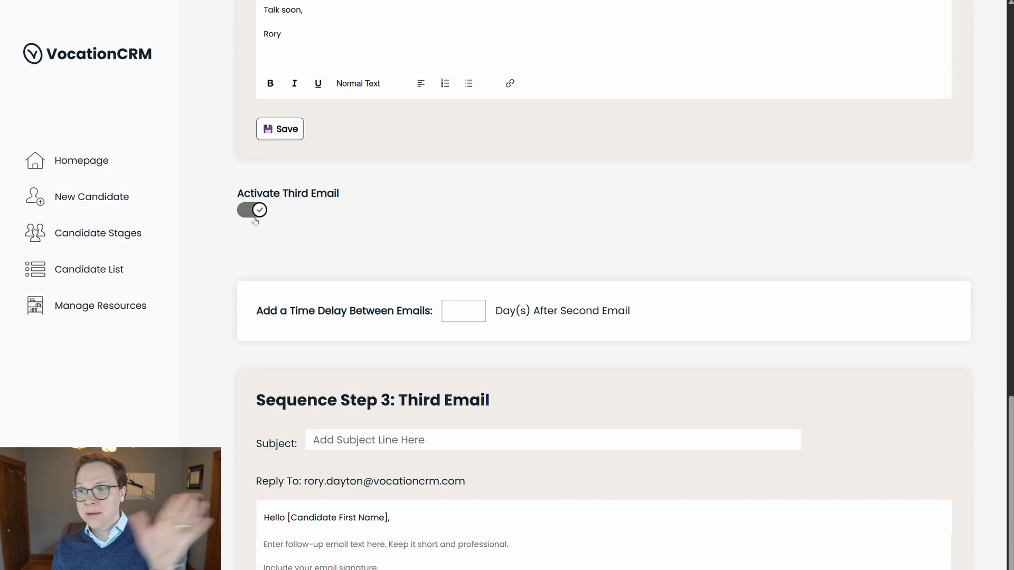
pyautogui.scroll(6, 320, 308)
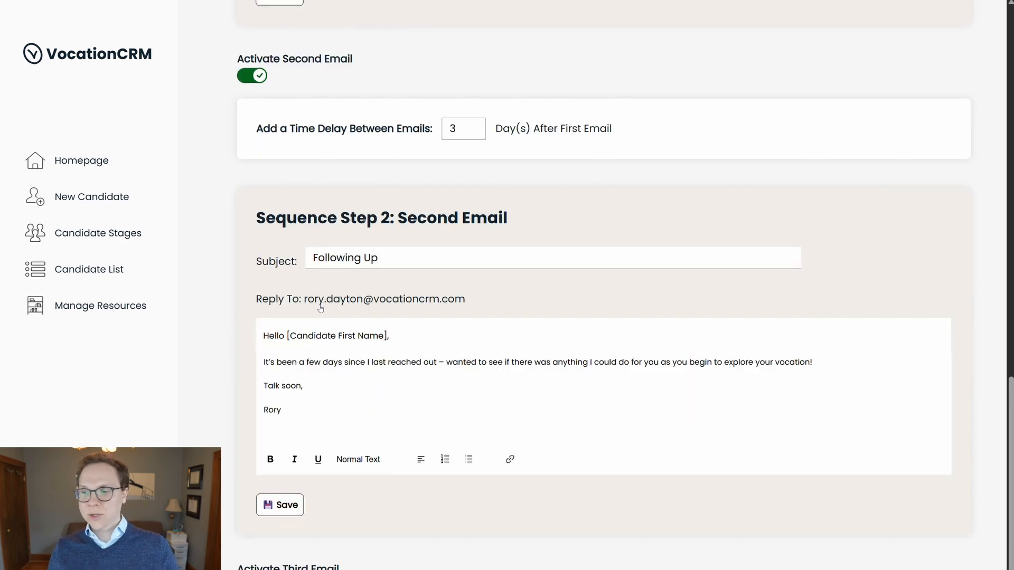
pyautogui.scroll(4, 320, 309)
pyautogui.scroll(3, 325, 412)
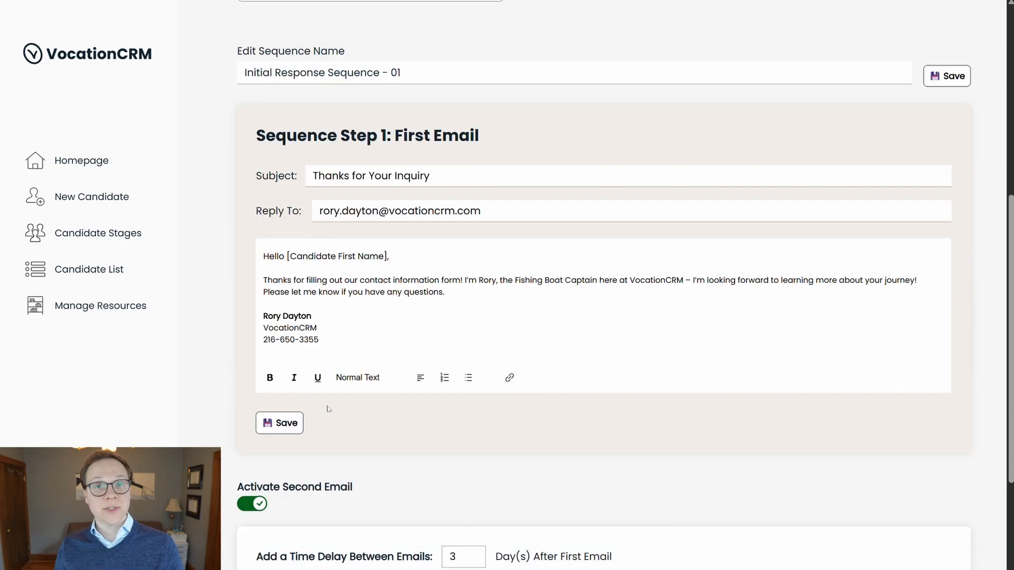
pyautogui.scroll(5, 334, 406)
pyautogui.click(957, 388)
# Step: Scroll the candidate's profile to its Email Sequences and Activity Timeline sections
pyautogui.scroll(3, 797, 355)
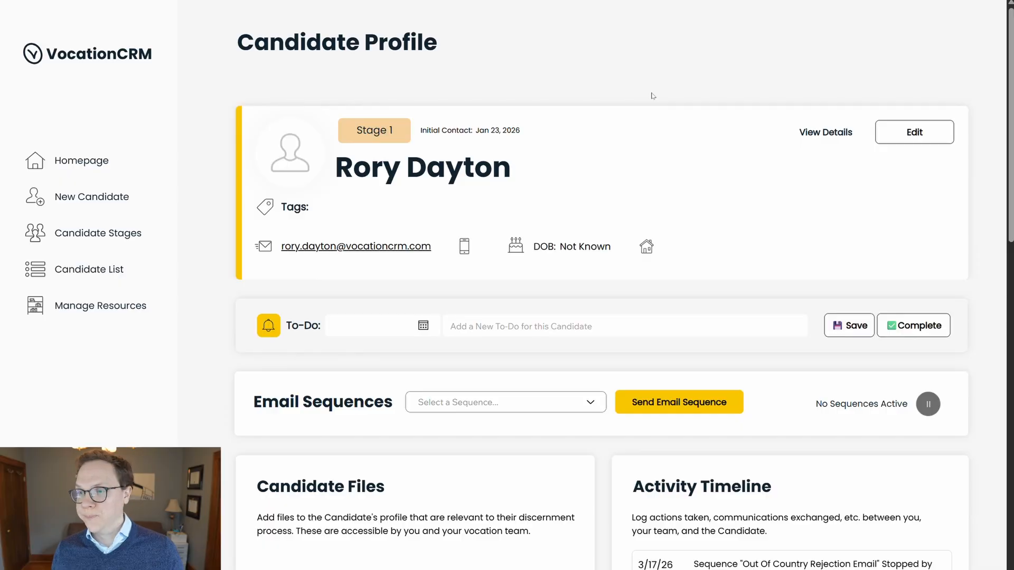
pyautogui.scroll(-3, 655, 136)
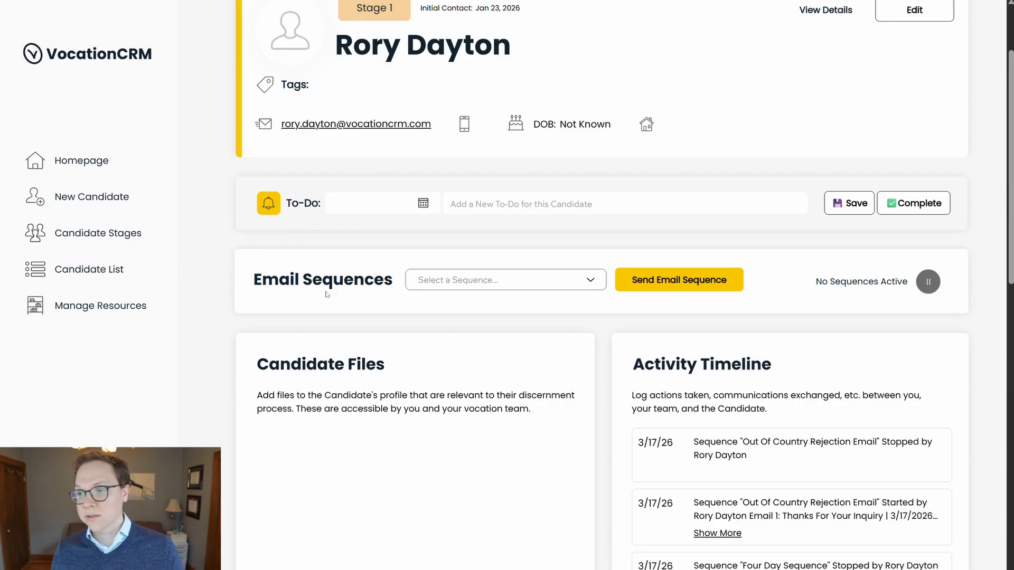
# Step: Pick 'Initial Response Sequence - 01' from the candidate's 'Select a Sequence...' dropdown
pyautogui.click(462, 289)
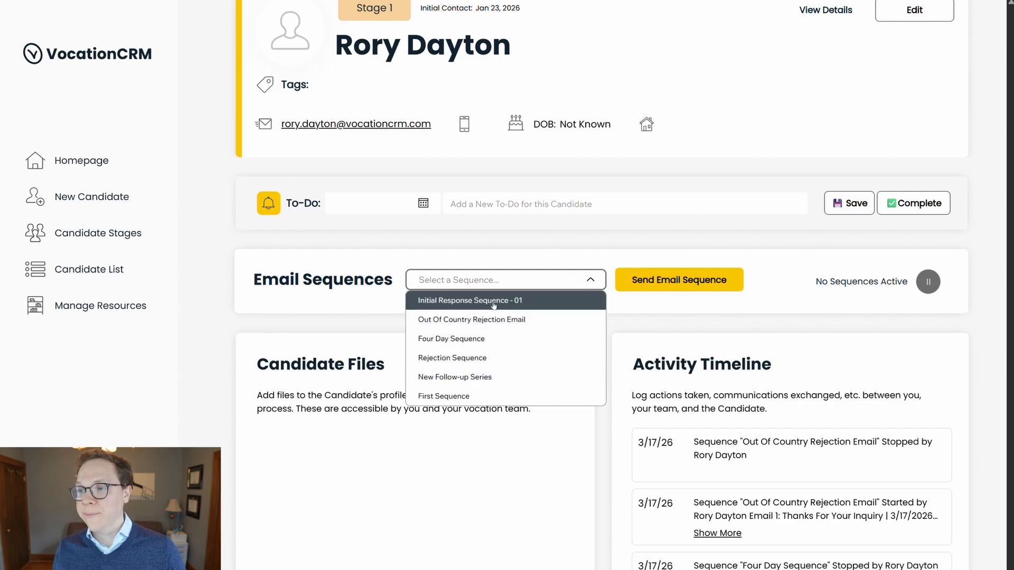
pyautogui.click(452, 300)
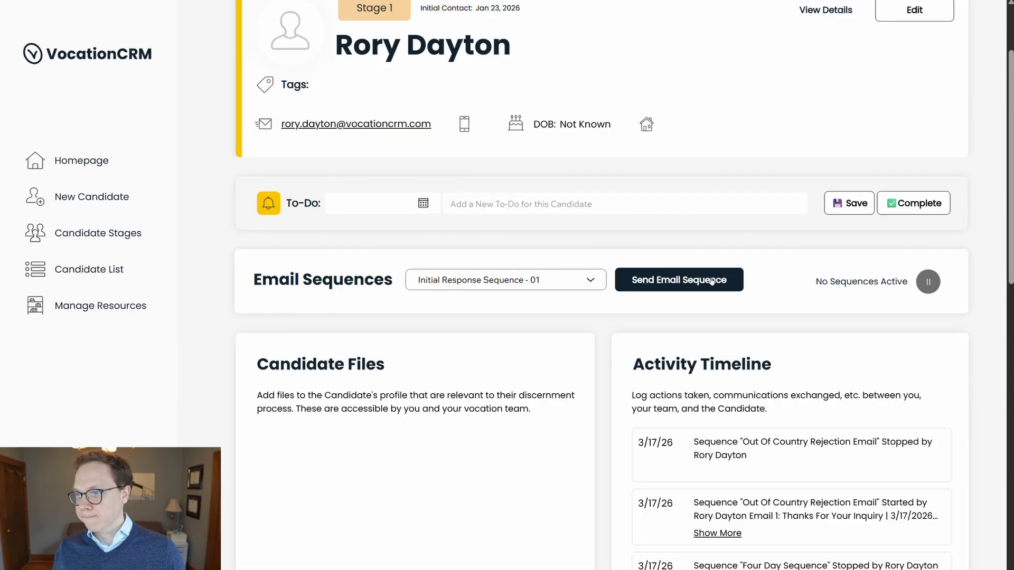
# Step: Send the chosen sequence to the candidate, then reload the profile to check Email Sequences
pyautogui.click(712, 281)
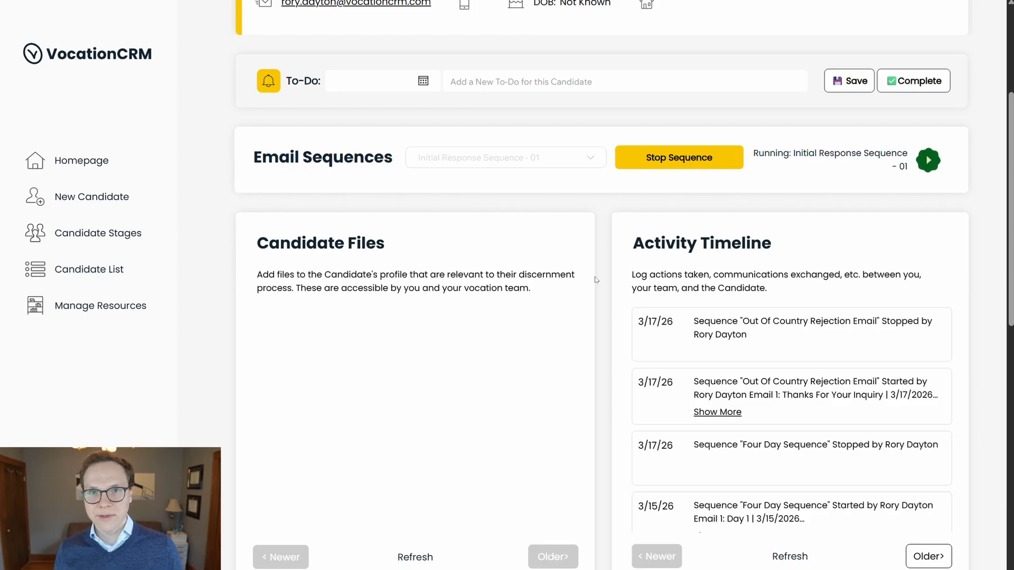
pyautogui.press('F5')
pyautogui.scroll(-6, 667, 314)
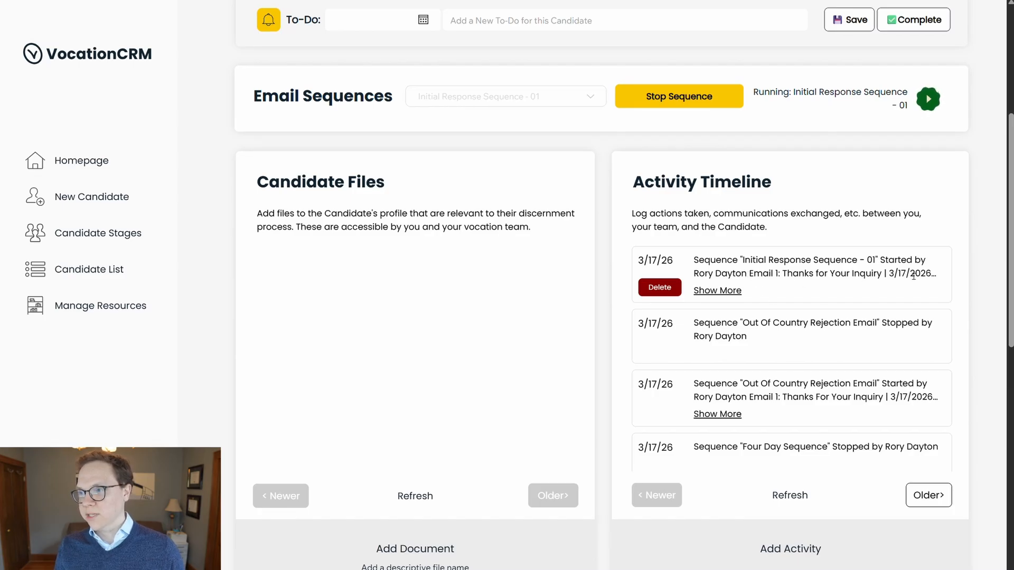
# Step: Expand the newest Activity Timeline entry to show Email 2: Following Up scheduled for 3/20/2026
pyautogui.click(717, 291)
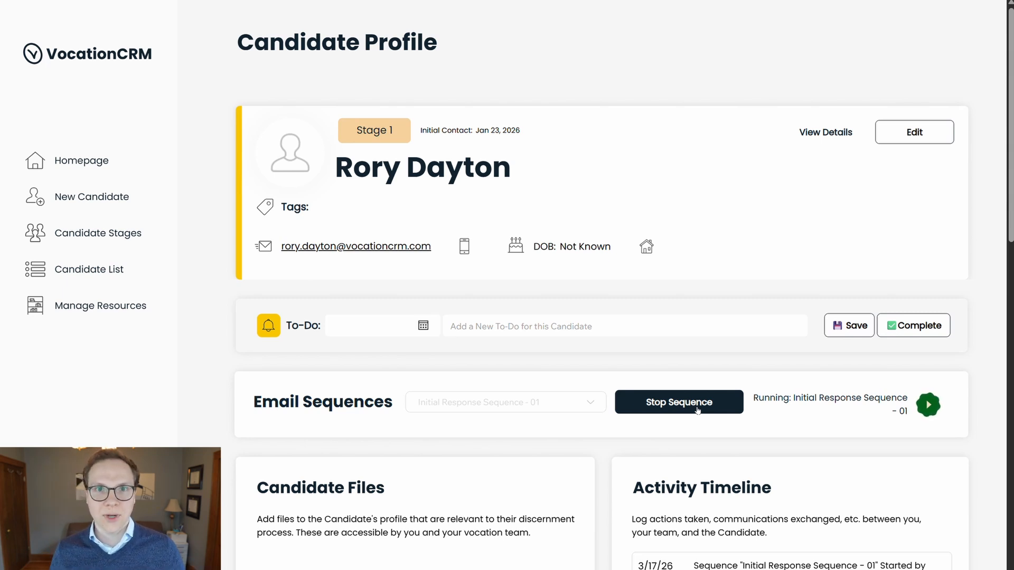
# Step: Stop 'Initial Response Sequence - 01' and check the Activity Timeline for its Stopped entry
pyautogui.click(698, 411)
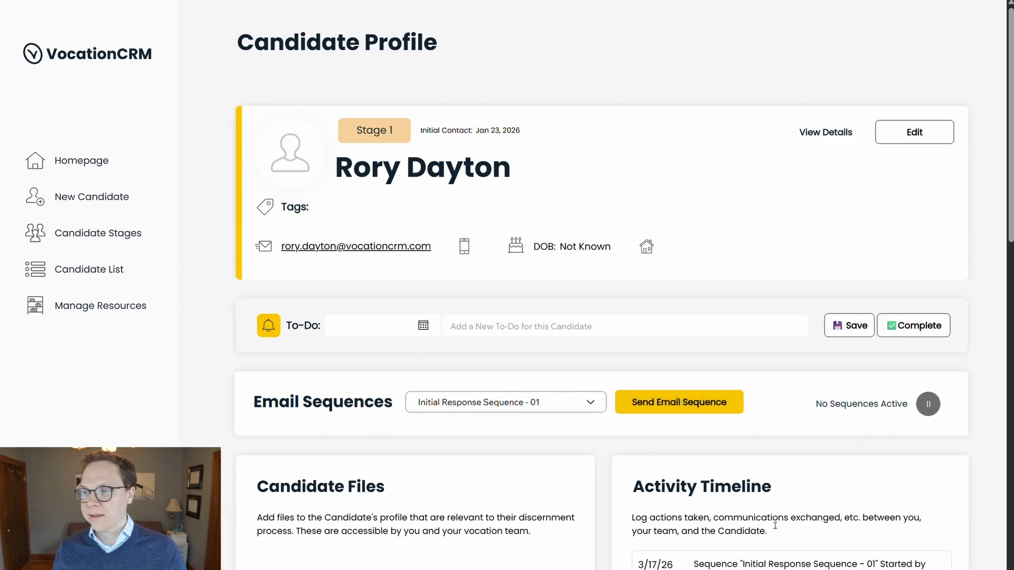
pyautogui.scroll(-2, 775, 526)
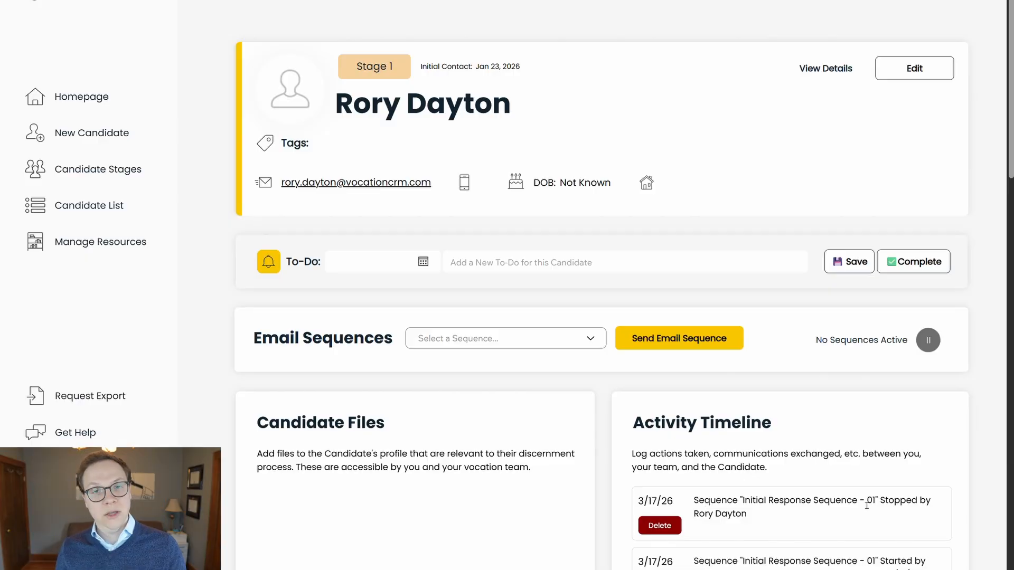
pyautogui.scroll(-1, 871, 483)
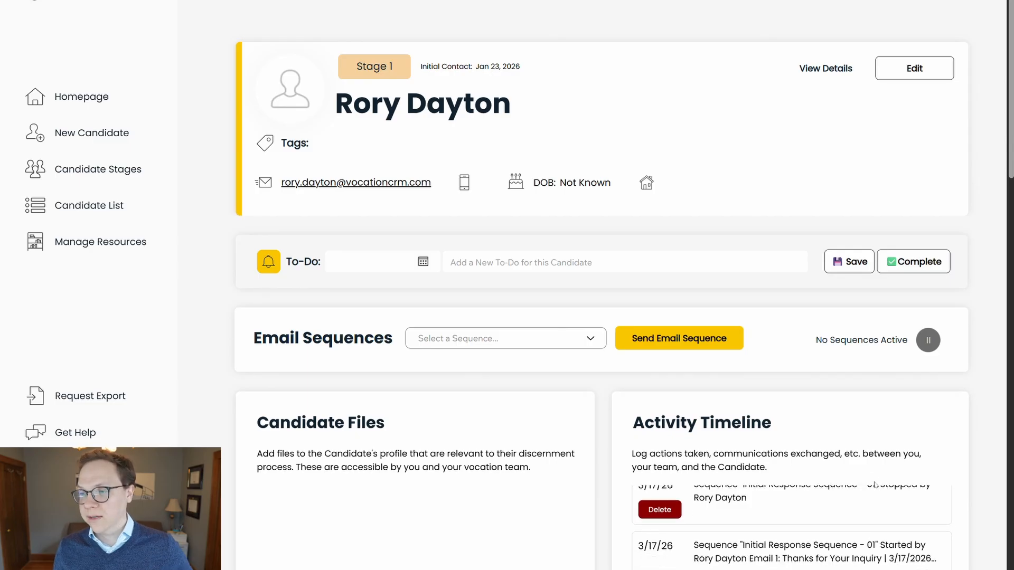
pyautogui.scroll(1, 874, 478)
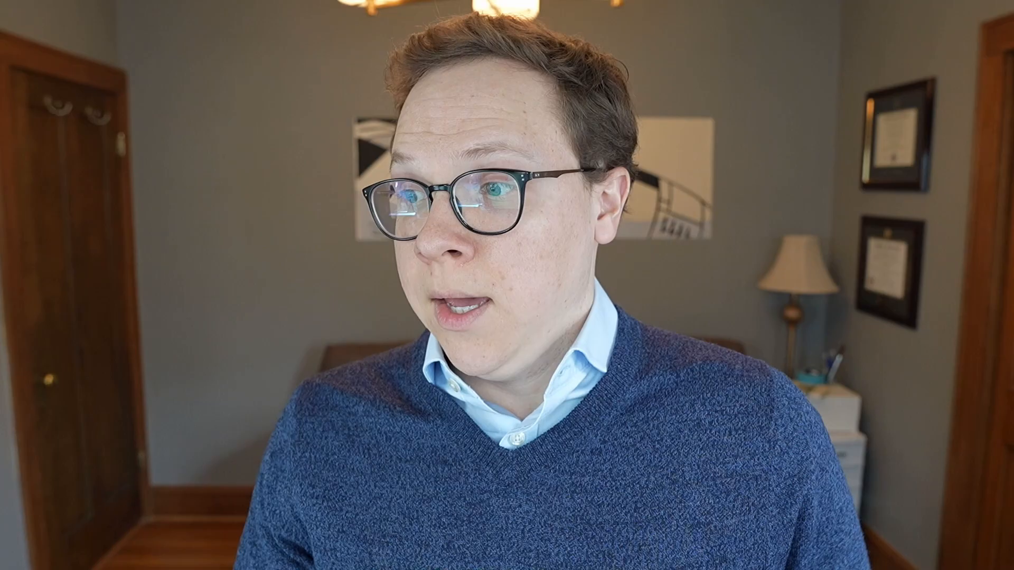